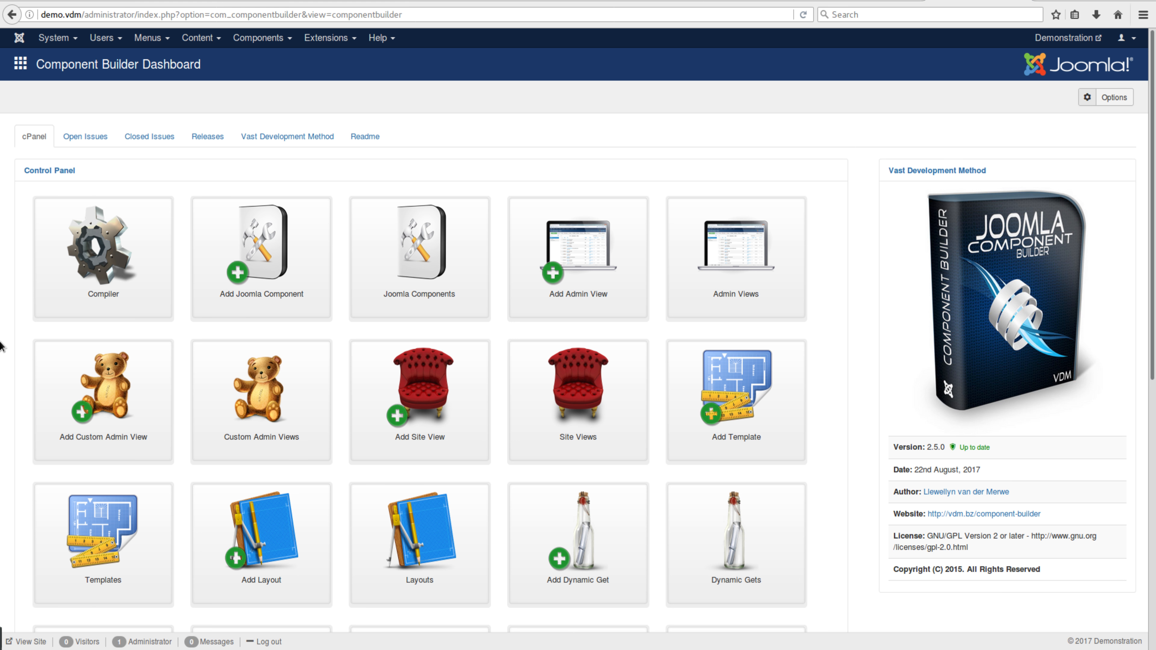
# Check the Joomla Components list, and open the Looks list of the Demo component.
pyautogui.click(395, 269)
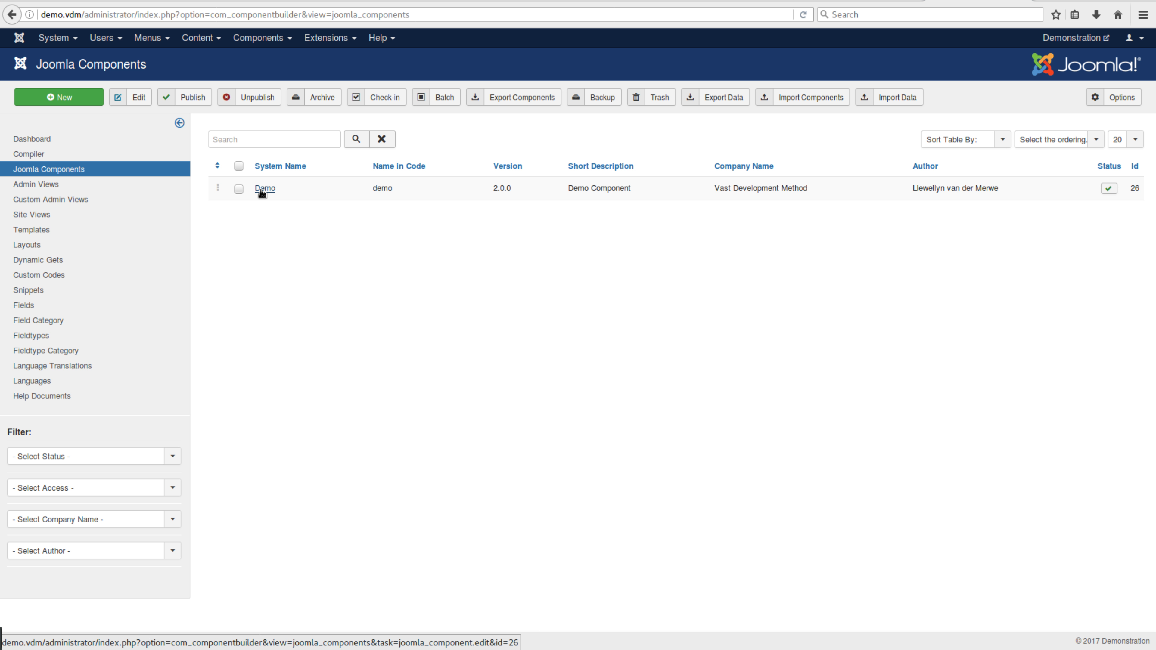
pyautogui.click(253, 38)
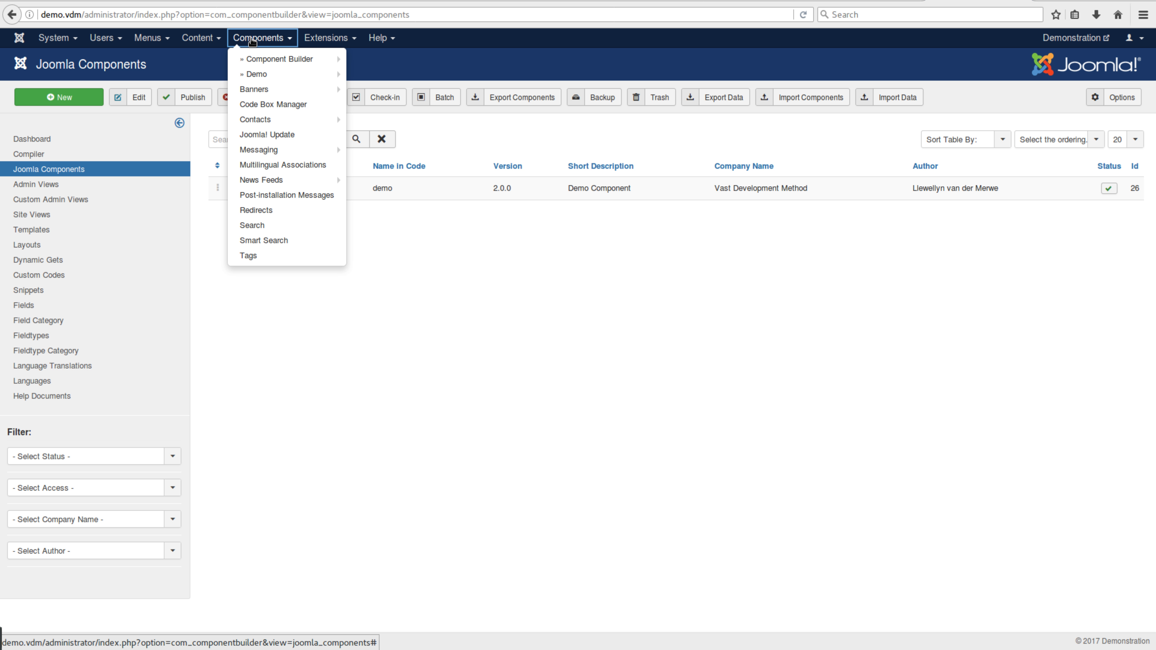
pyautogui.click(256, 74)
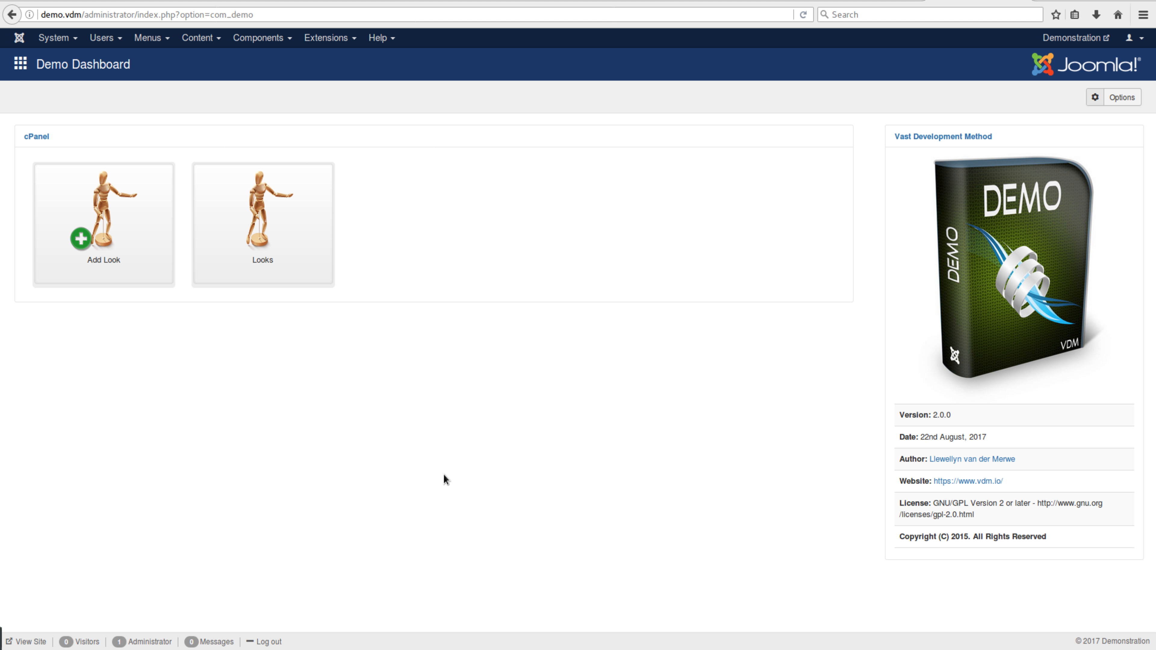
pyautogui.click(304, 225)
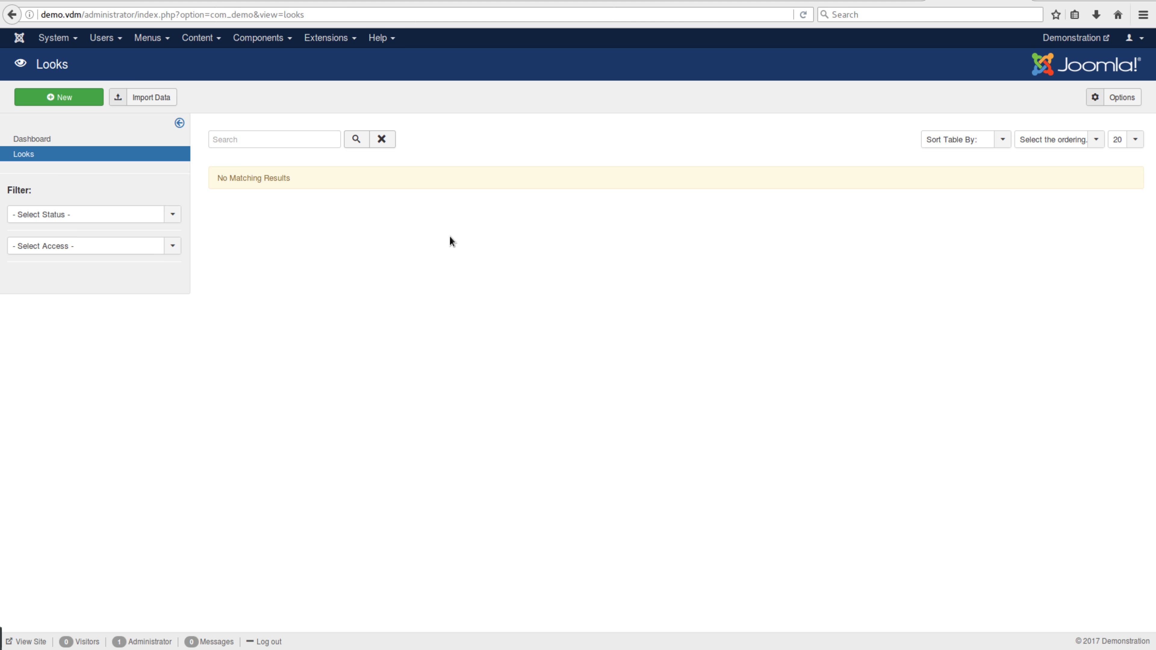
# Start a new look named "The Test" with the description "Give it some details".
pyautogui.click(51, 99)
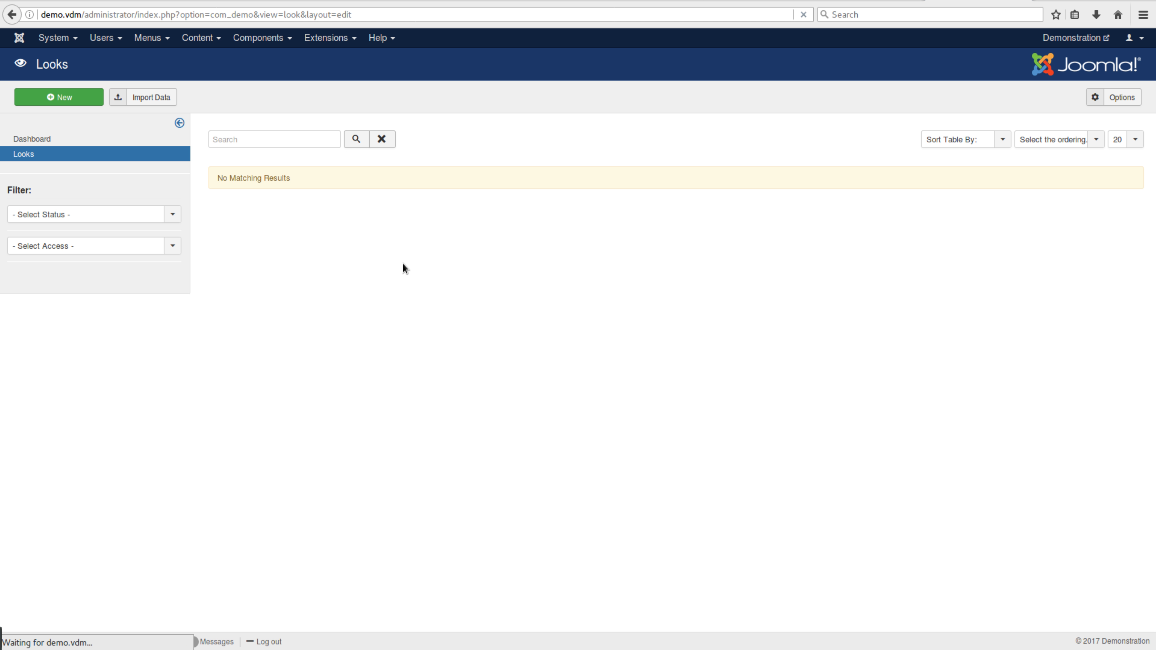
pyautogui.click(84, 141)
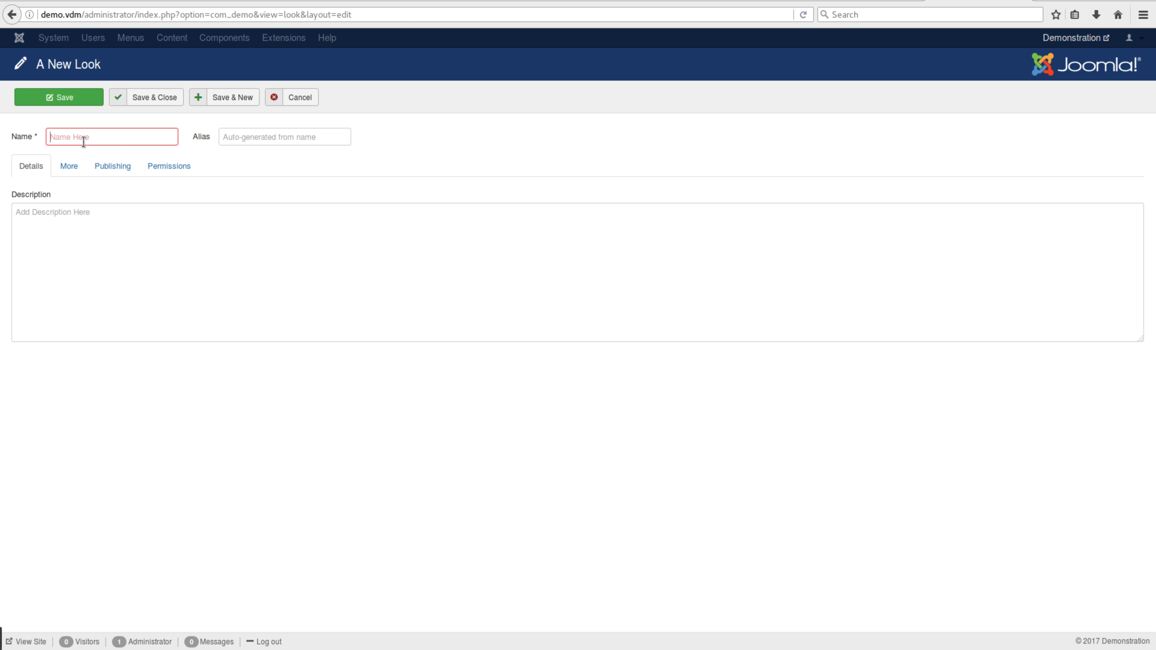
pyautogui.write('The Test')
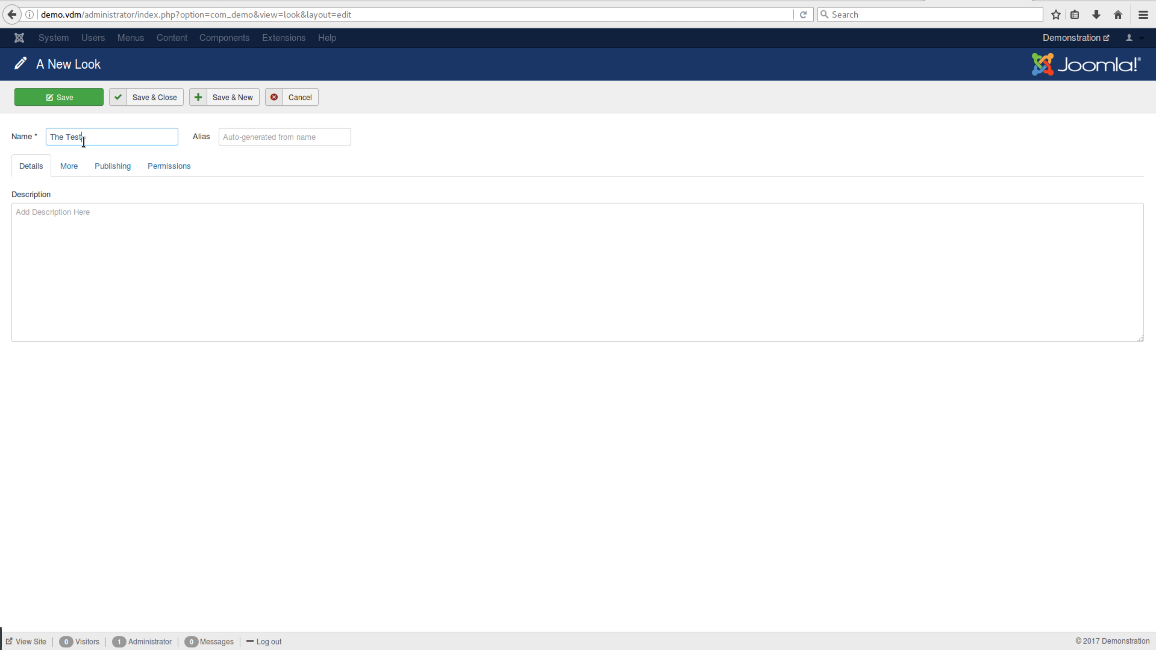
pyautogui.click(82, 267)
pyautogui.write('Give it some details')
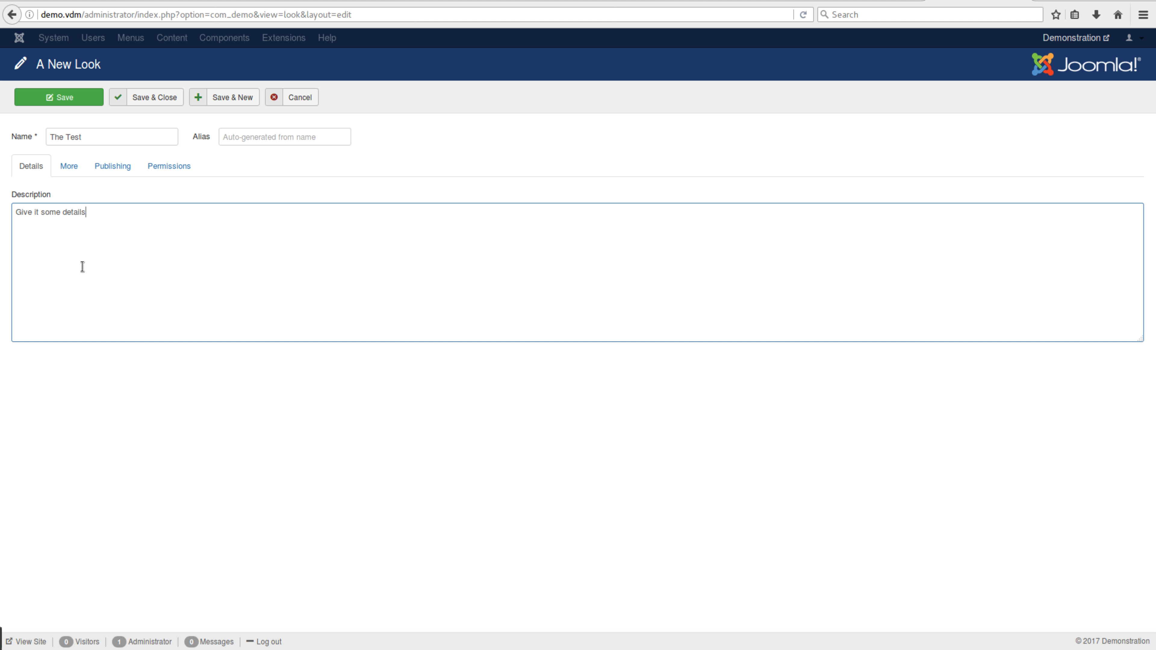
# Set Add More to Yes for the look and fill in the email address.
pyautogui.click(69, 168)
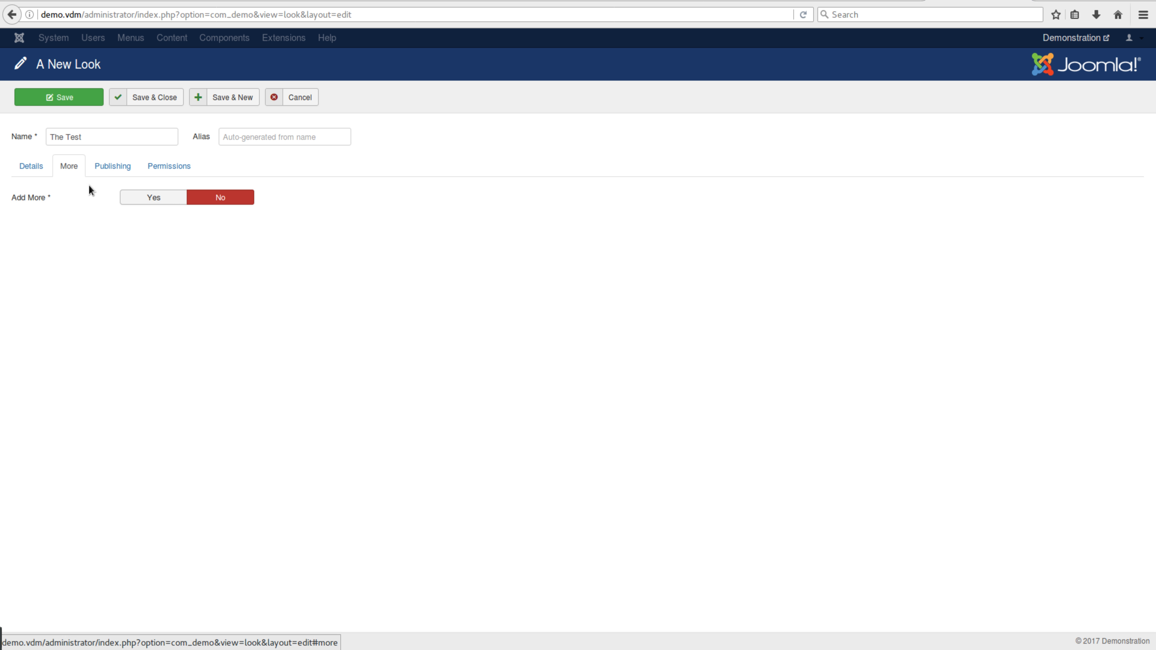
pyautogui.click(168, 200)
pyautogui.click(763, 200)
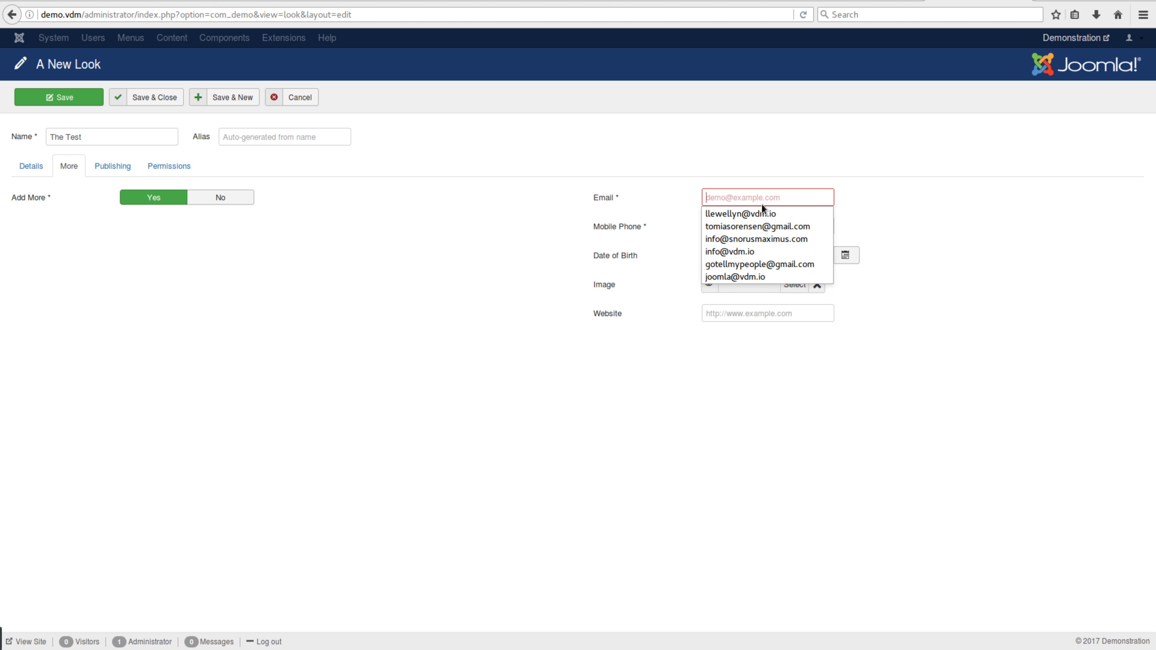
pyautogui.click(762, 213)
pyautogui.doubleClick(737, 201)
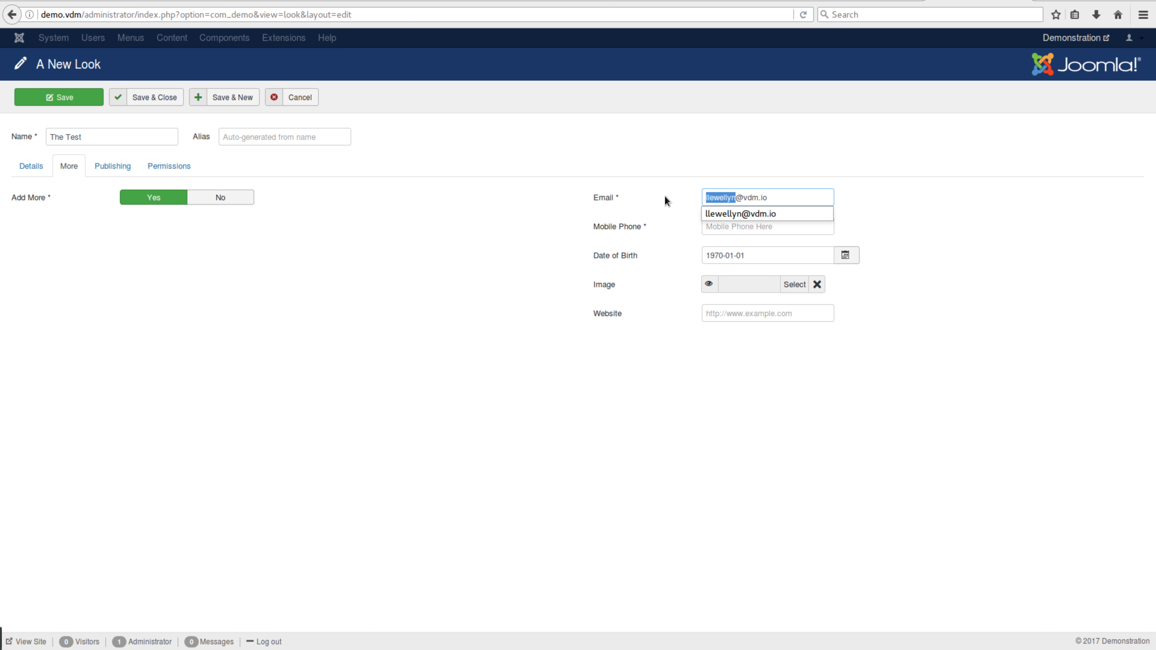
pyautogui.write('joomla')
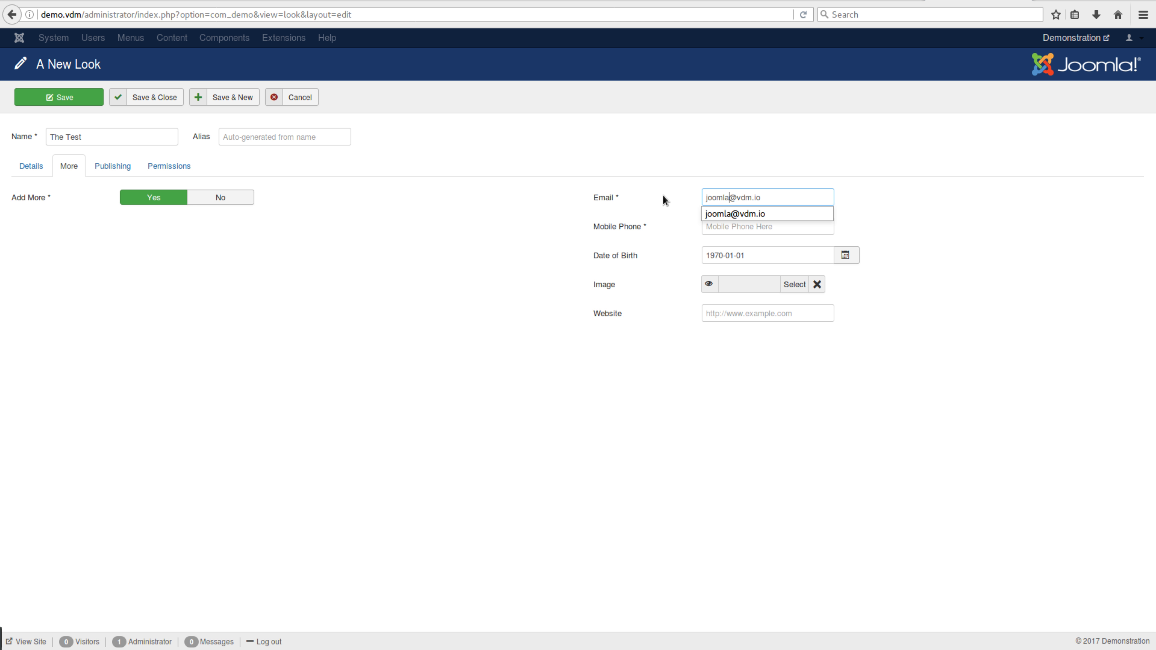
pyautogui.click(725, 216)
# Fill in the look's mobile phone number, and save and close the record.
pyautogui.click(722, 227)
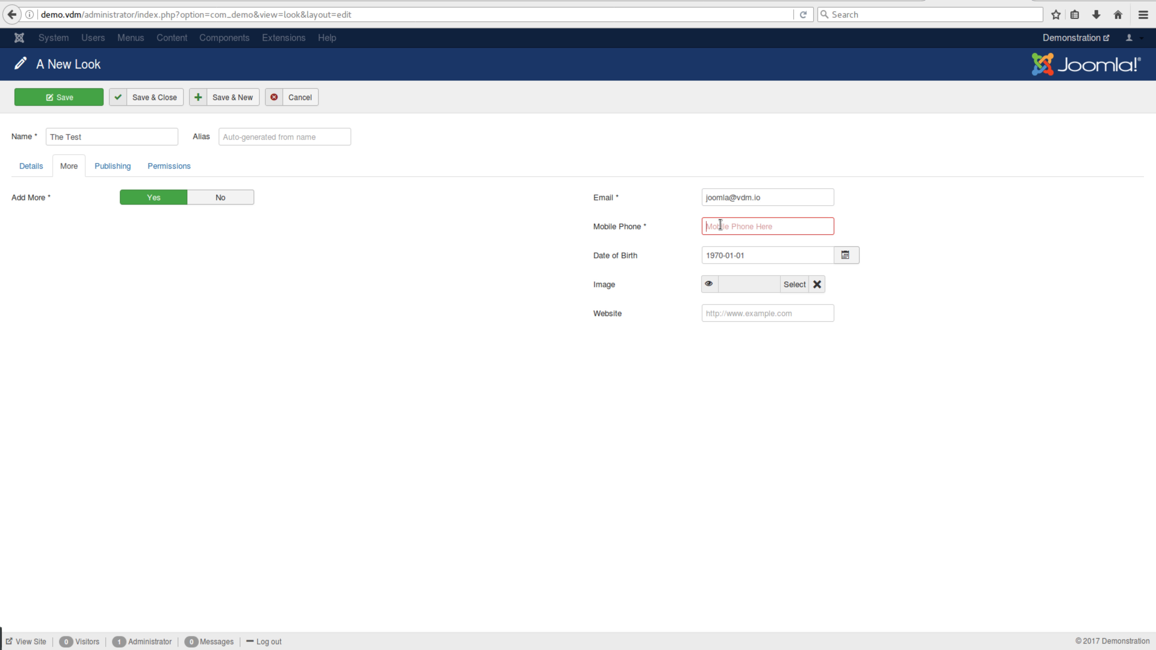
pyautogui.write('333 333 3333')
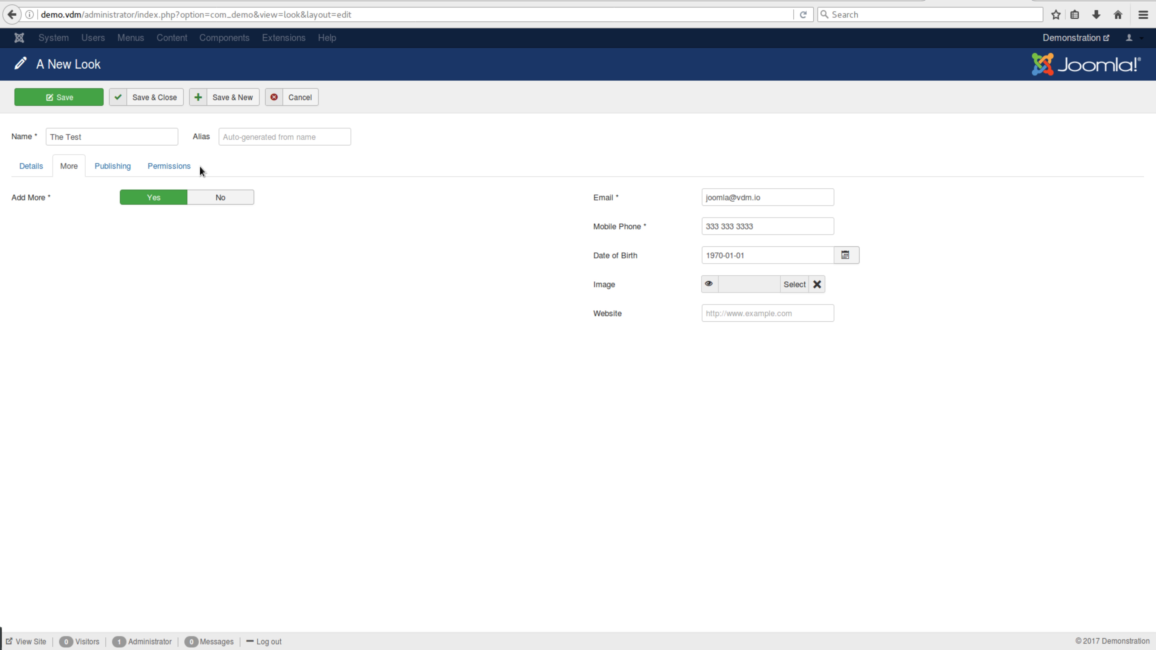
pyautogui.click(142, 99)
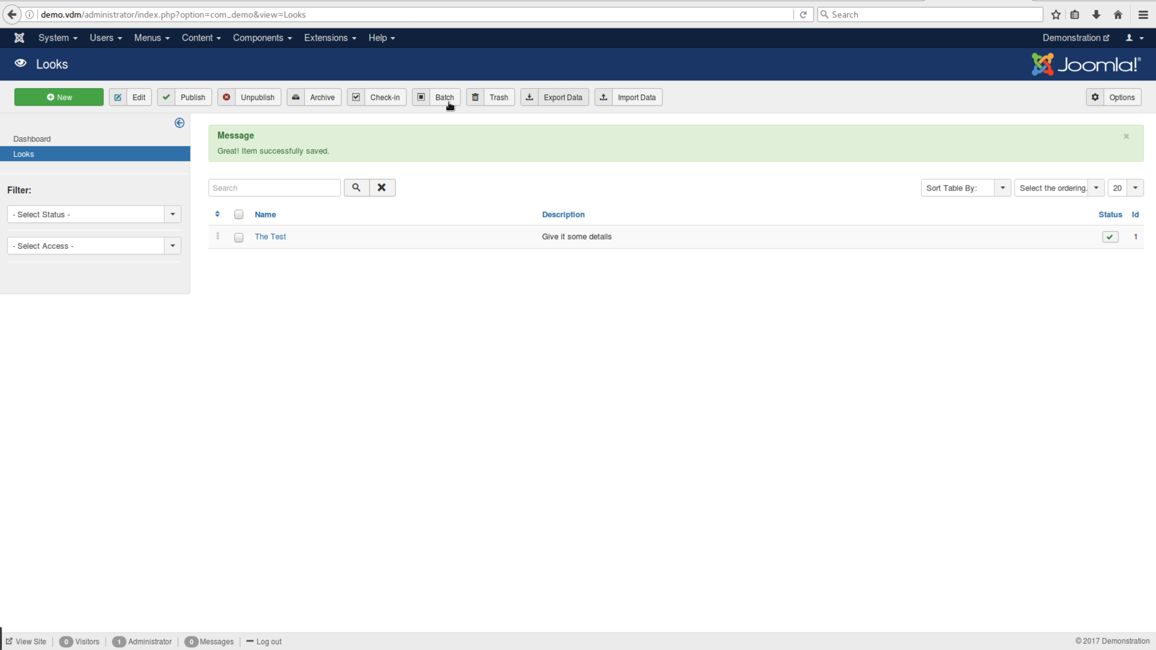
# Open the look "The Test" to examine its available editing actions, and close it again.
pyautogui.click(260, 237)
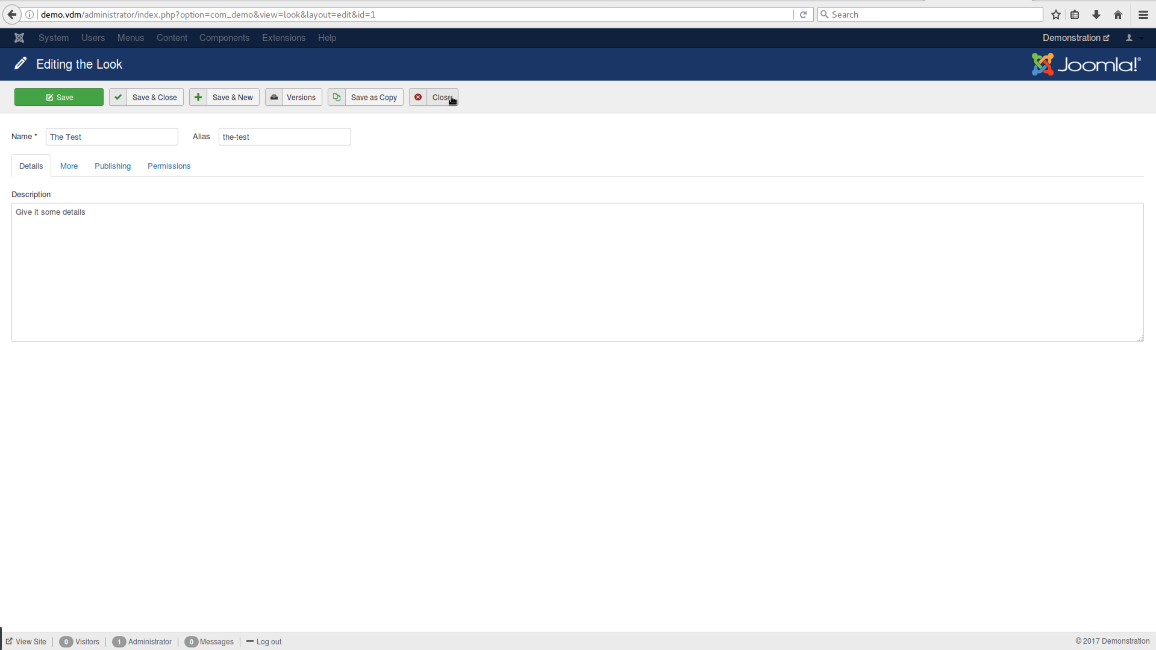
pyautogui.moveTo(8, 646)
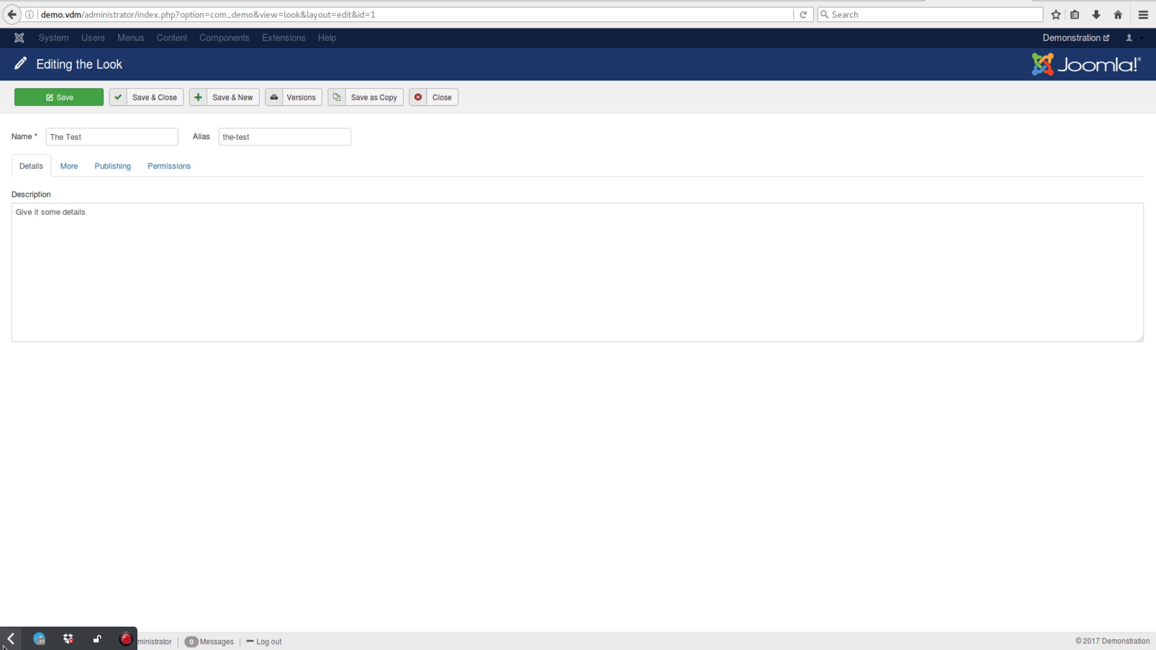
pyautogui.click(427, 105)
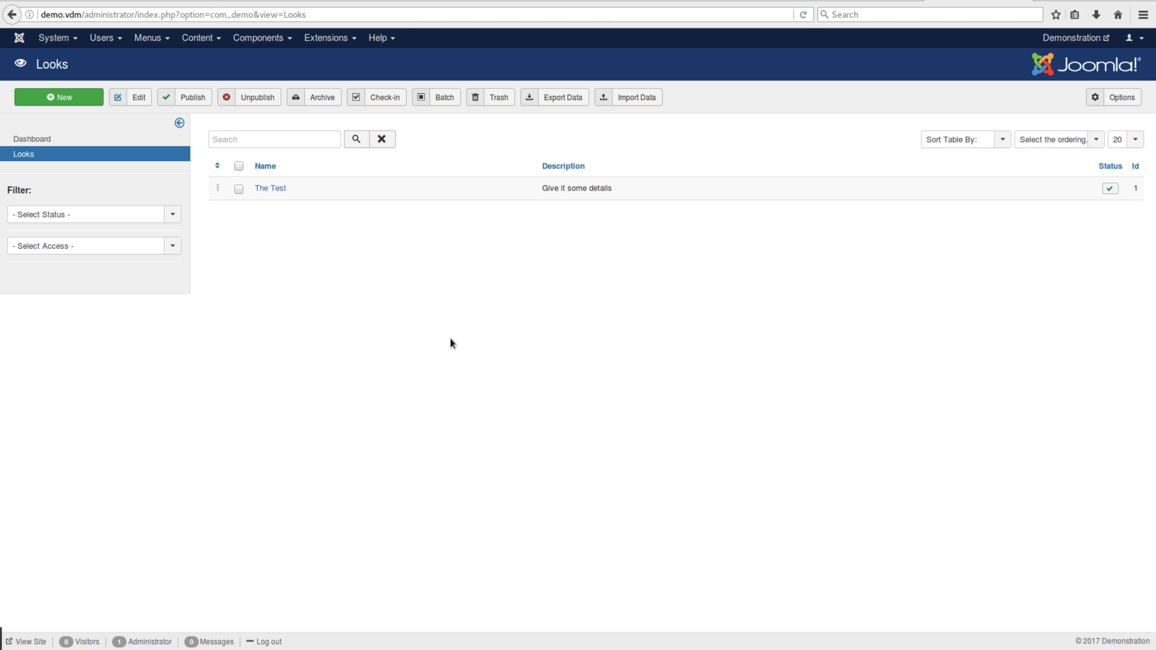
# Open the Look admin view in Component Builder for editing and set Add Custom Button to Yes.
pyautogui.click(264, 39)
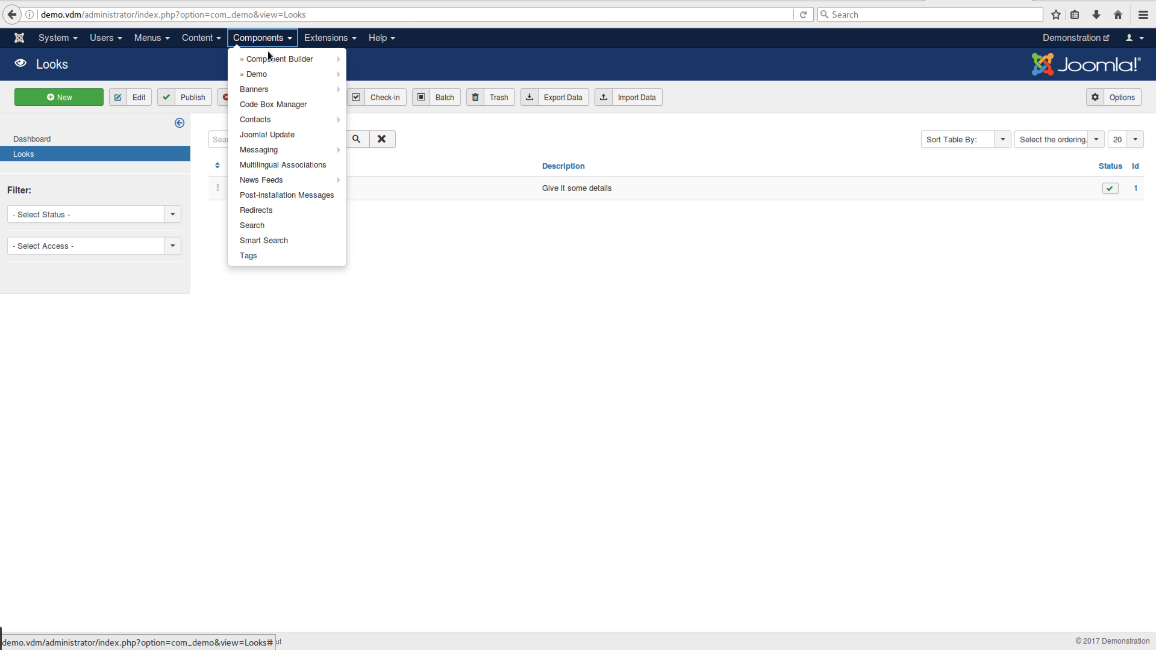
pyautogui.moveTo(348, 56)
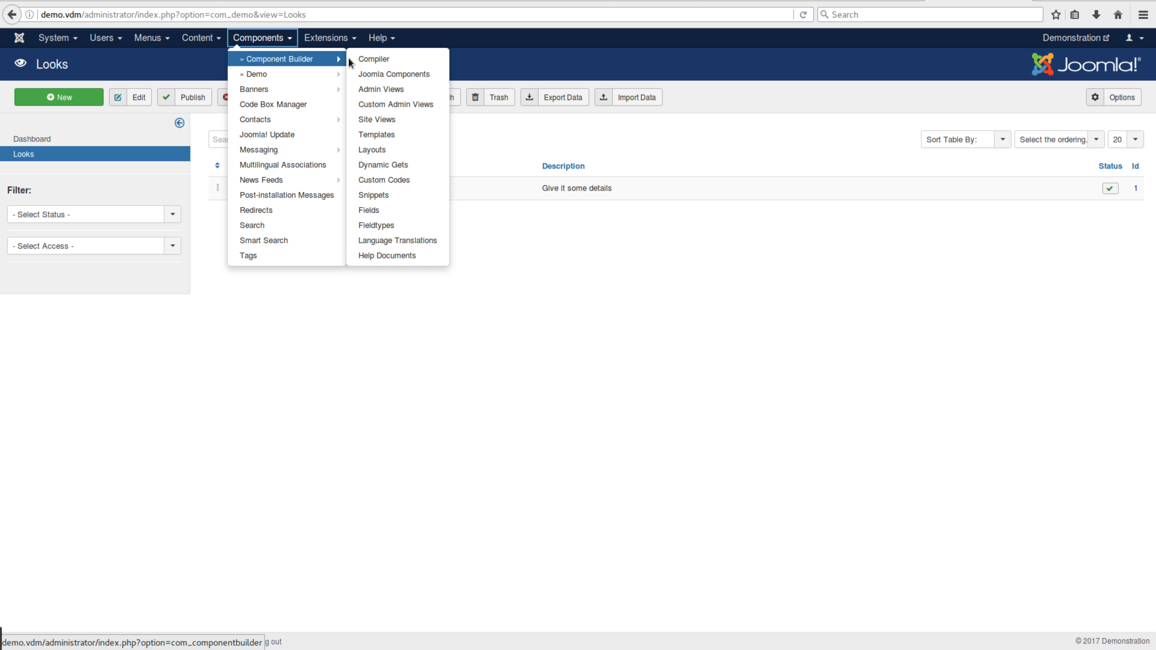
pyautogui.click(389, 90)
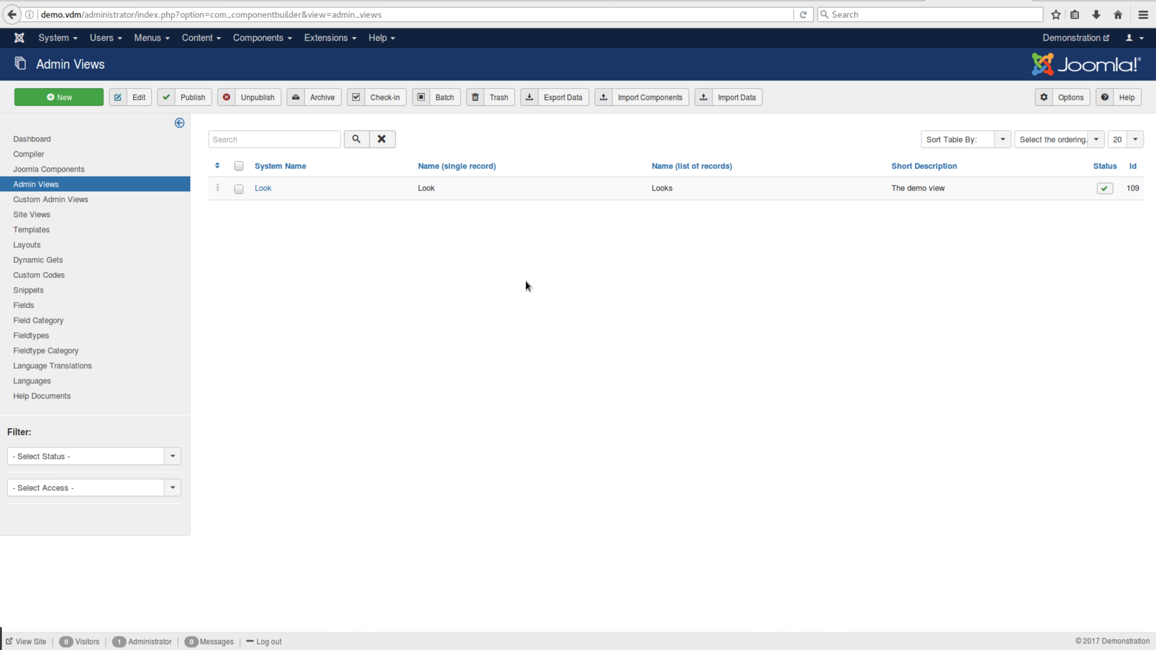
pyautogui.click(263, 189)
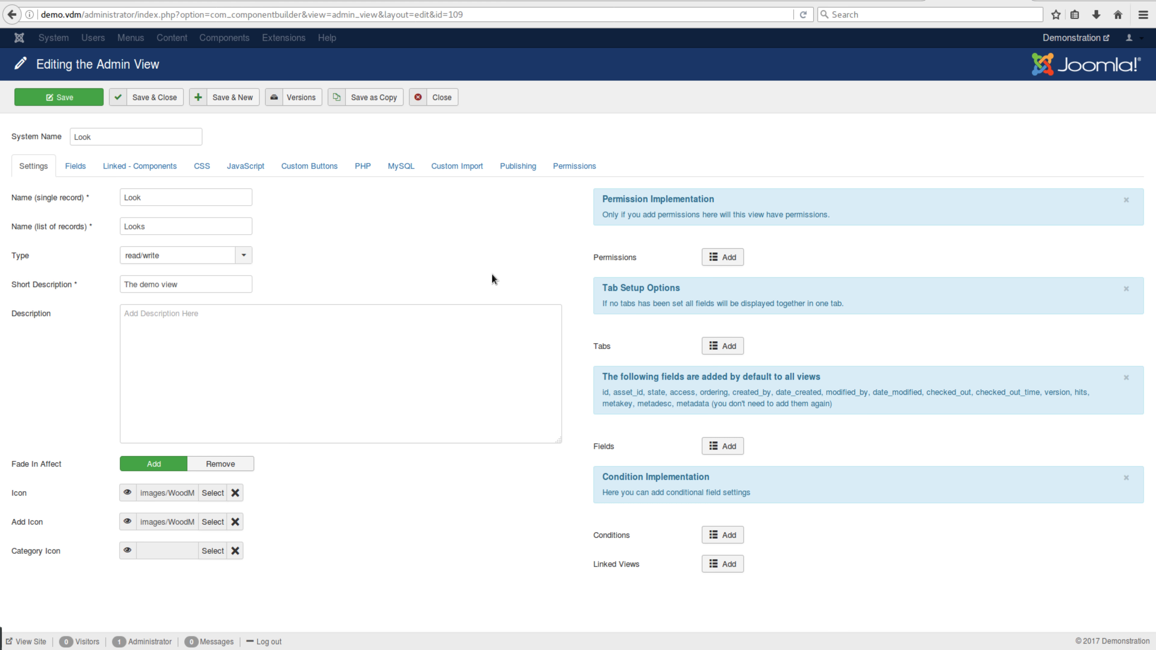
pyautogui.click(299, 171)
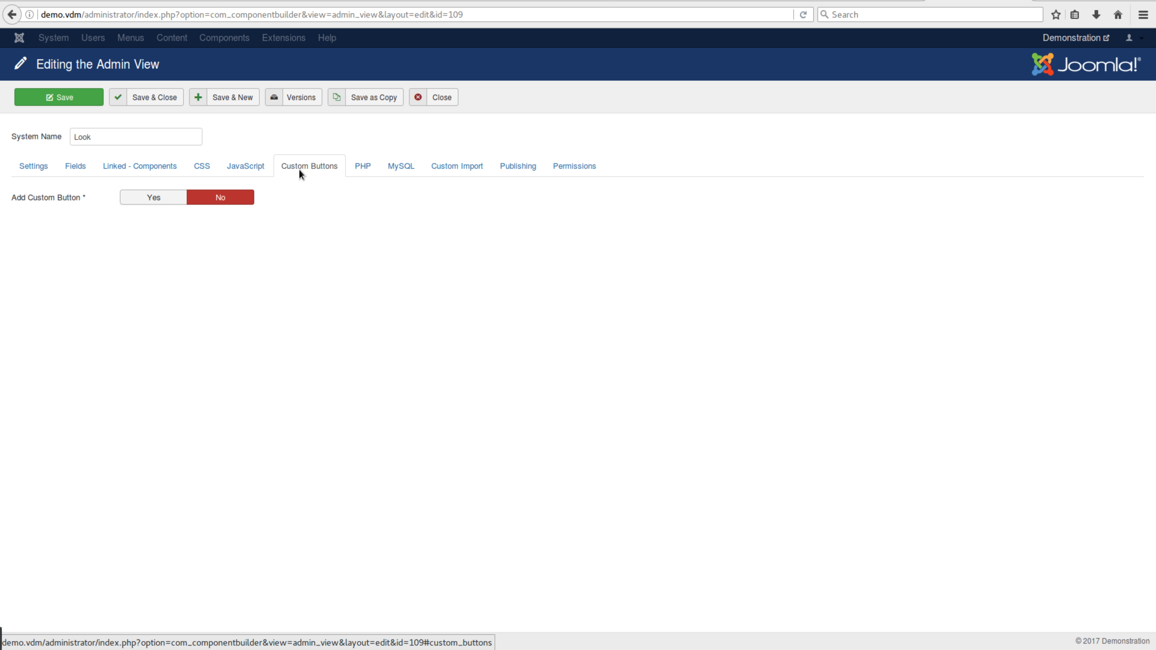
pyautogui.click(158, 198)
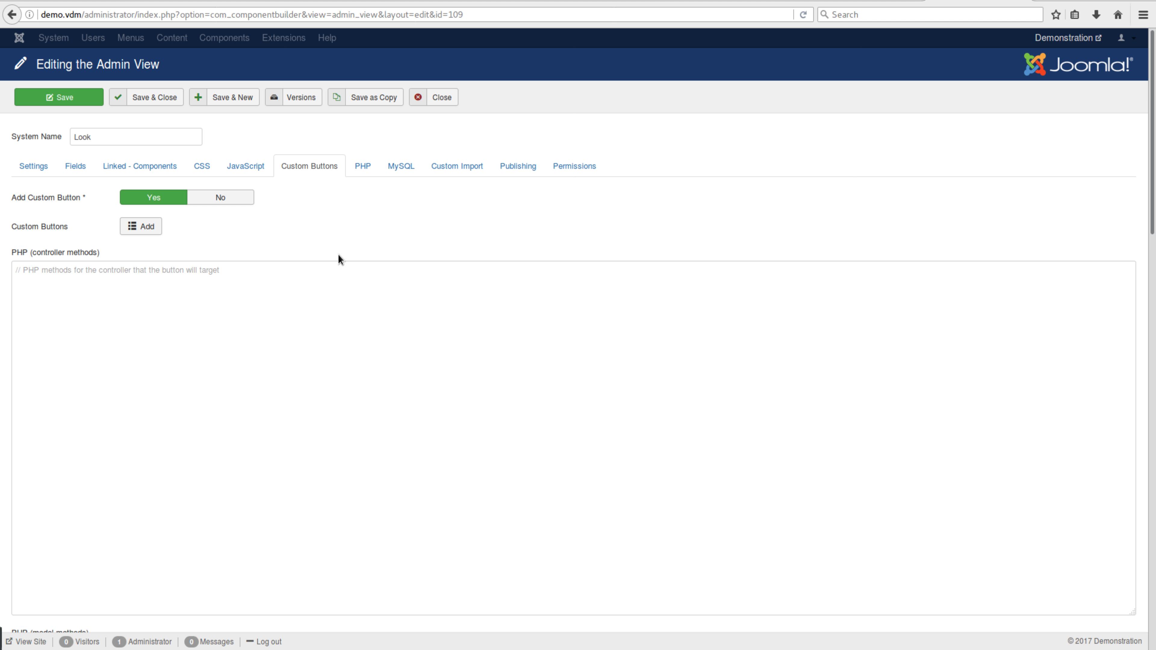
# Examine the PHP controller and model method areas for the custom buttons, including those for the list view.
pyautogui.moveTo(39, 257)
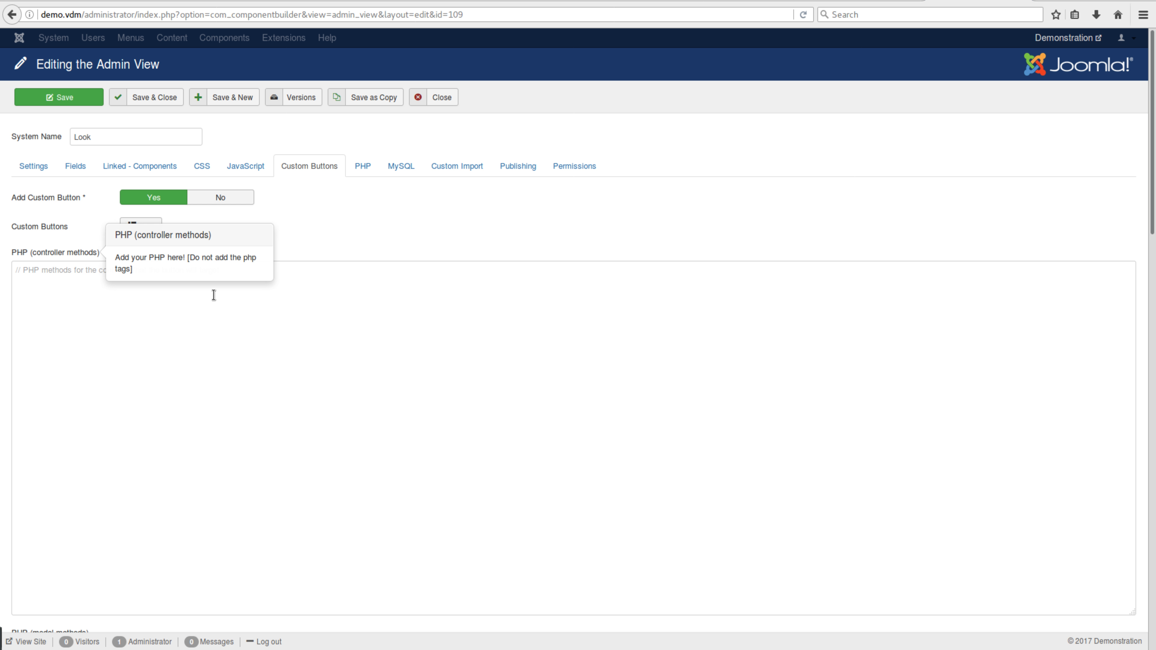
pyautogui.scroll(-7, 271, 336)
pyautogui.scroll(-7, 103, 331)
pyautogui.moveTo(31, 370)
pyautogui.scroll(-7, 116, 379)
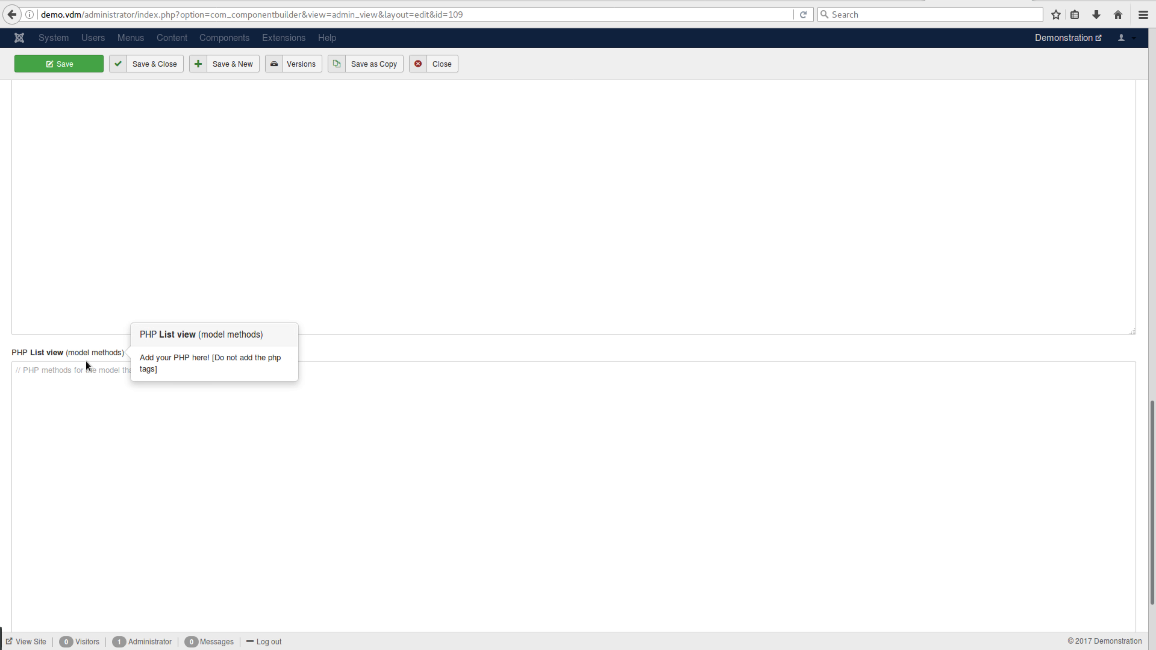
pyautogui.scroll(-3, 153, 382)
pyautogui.scroll(5, 174, 390)
pyautogui.scroll(9, 174, 390)
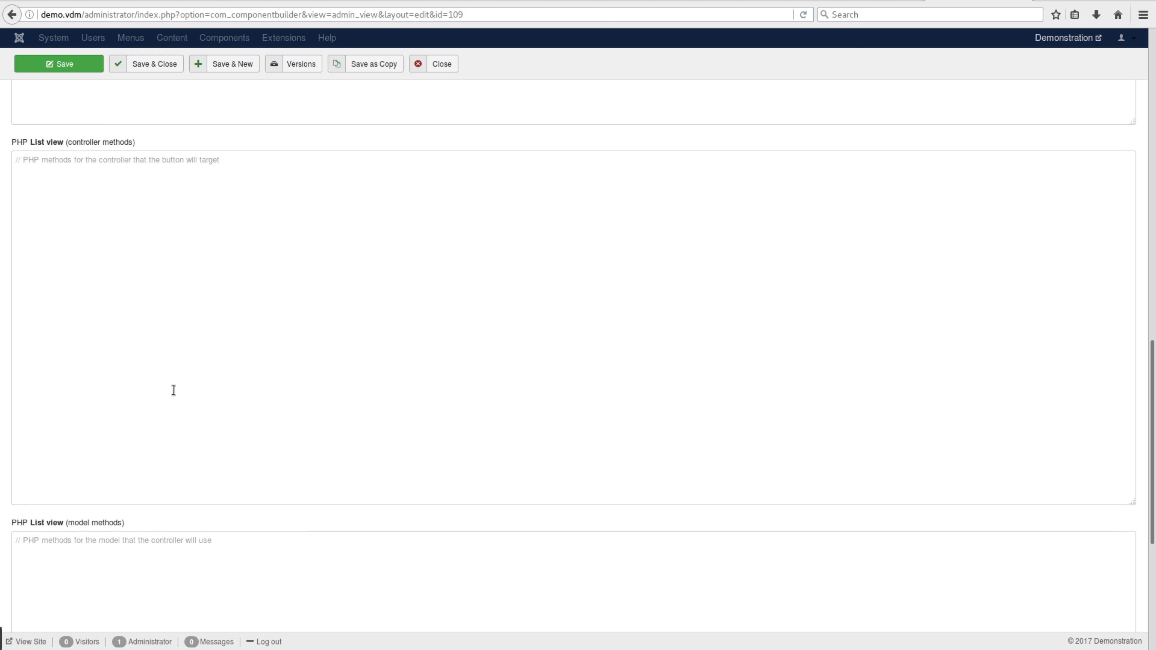
pyautogui.scroll(8, 291, 379)
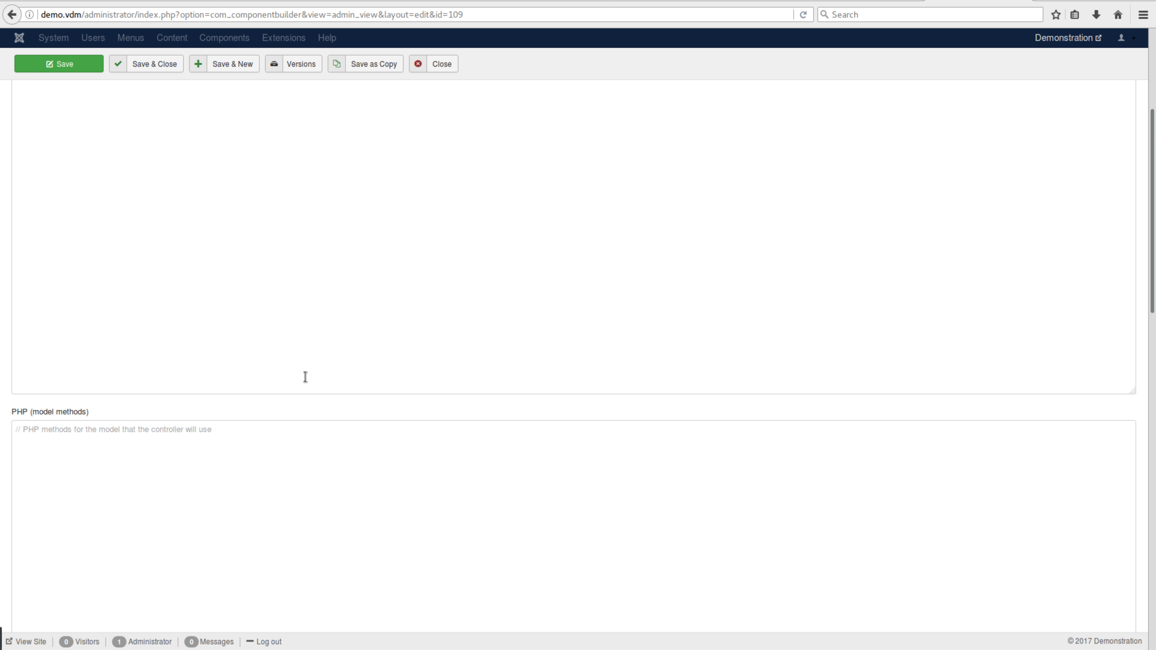
pyautogui.scroll(-10, 192, 335)
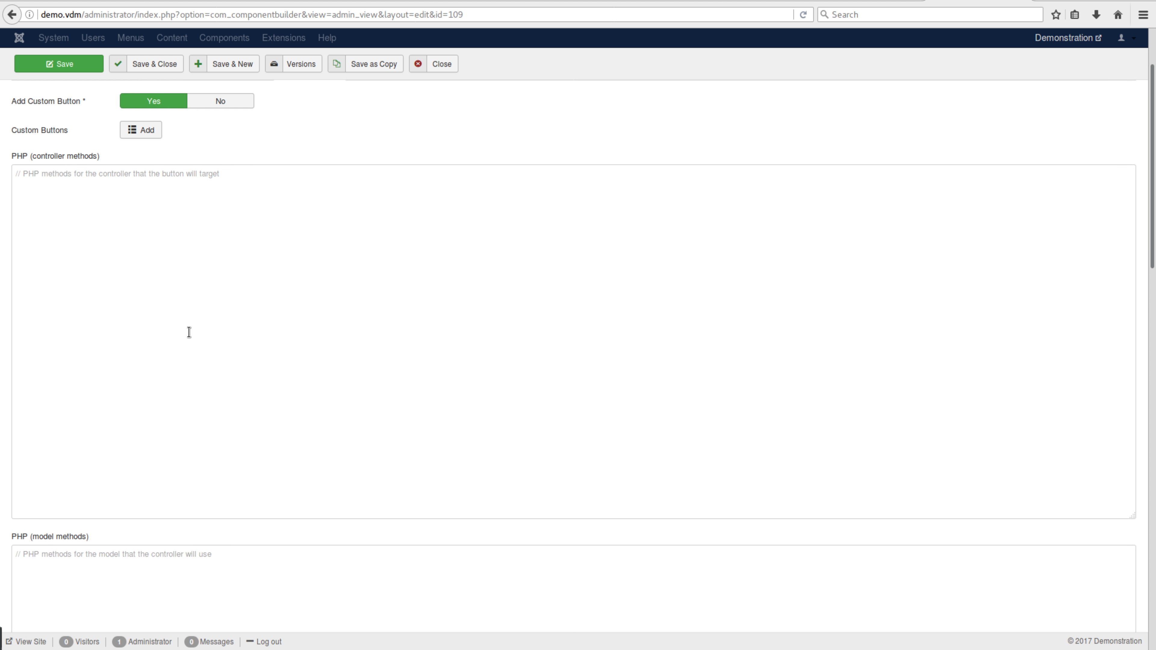
pyautogui.scroll(-13, 196, 363)
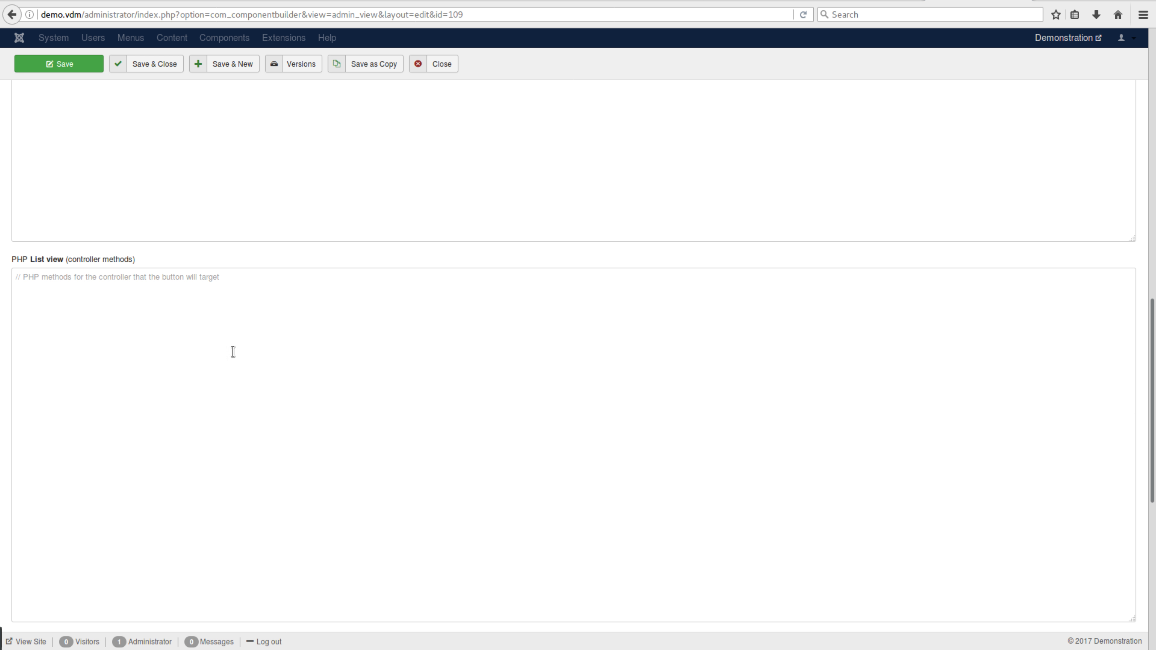
pyautogui.scroll(12, 233, 388)
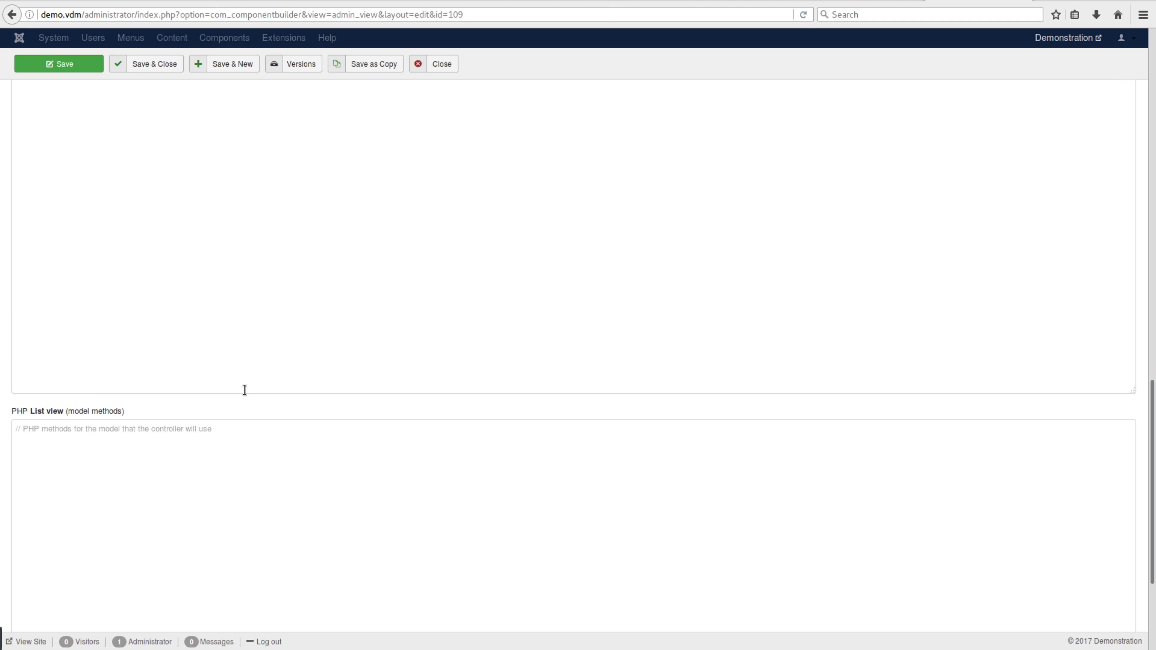
pyautogui.scroll(5, 246, 389)
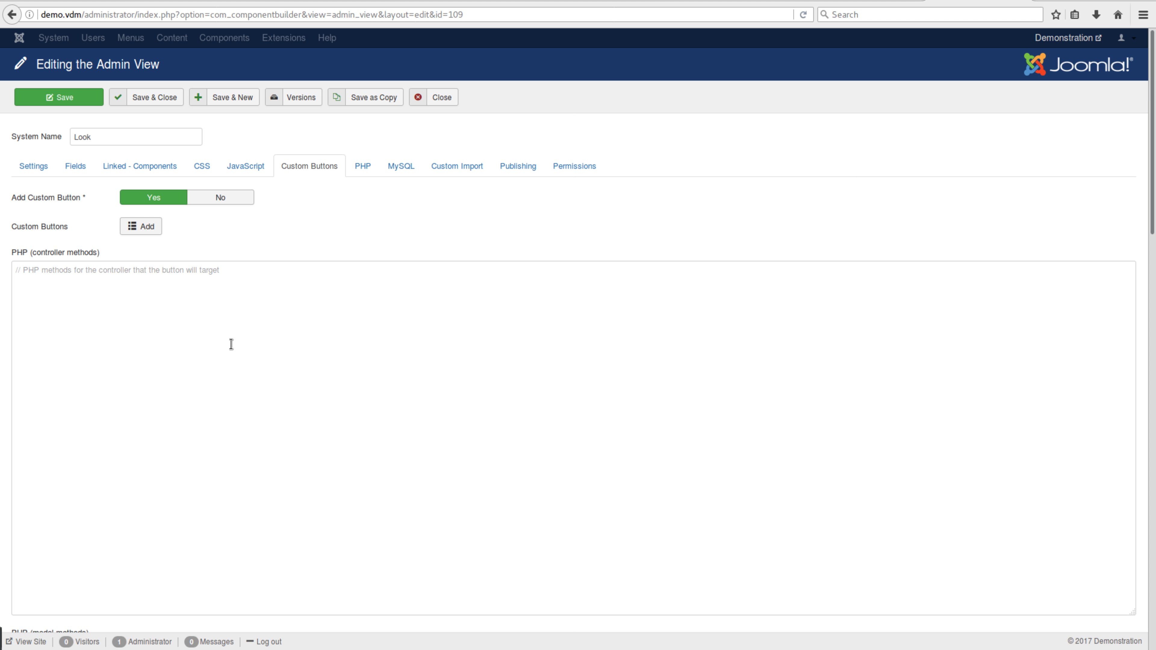
pyautogui.scroll(-5, 231, 343)
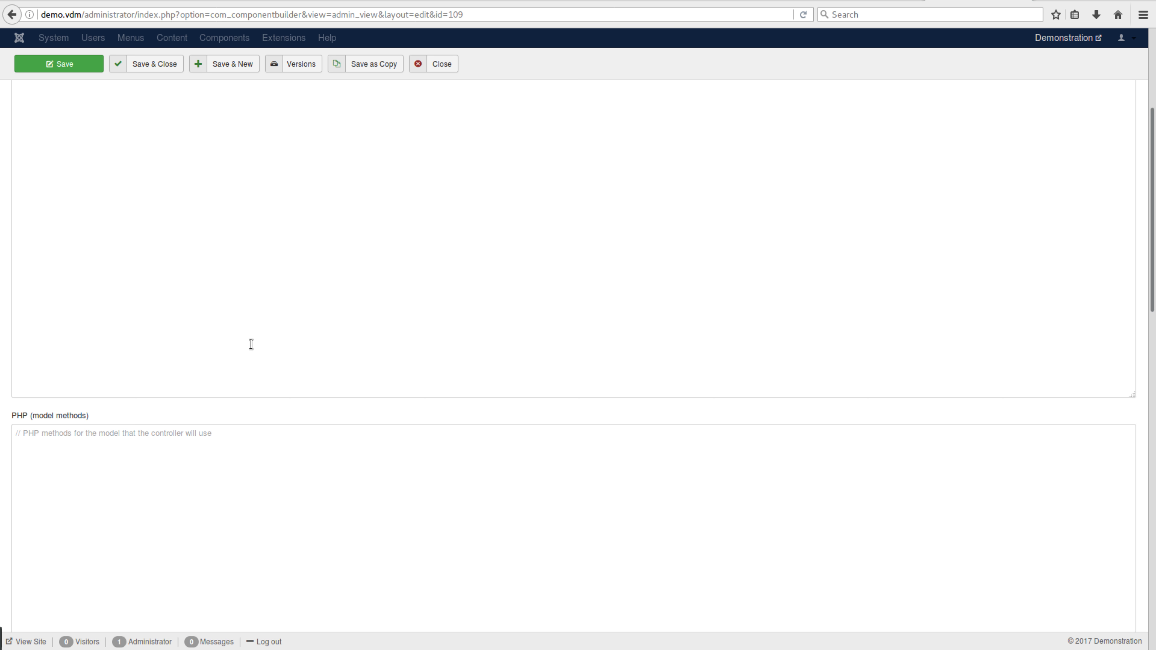
pyautogui.scroll(5, 309, 477)
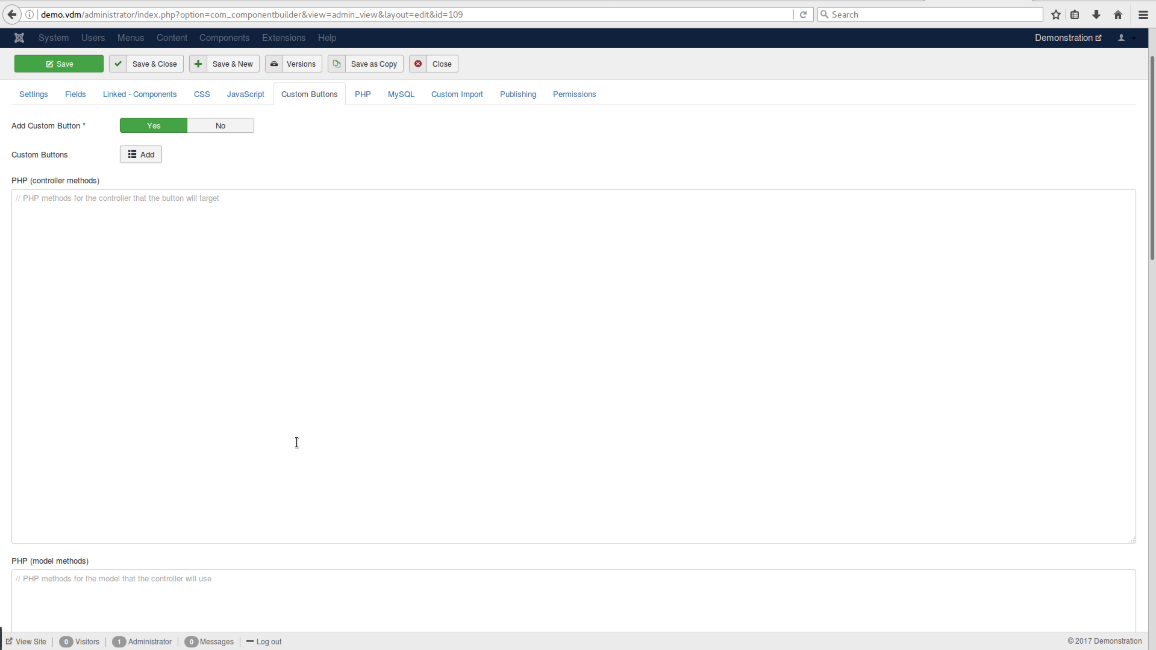
pyautogui.scroll(-5, 300, 426)
pyautogui.scroll(-2, 346, 449)
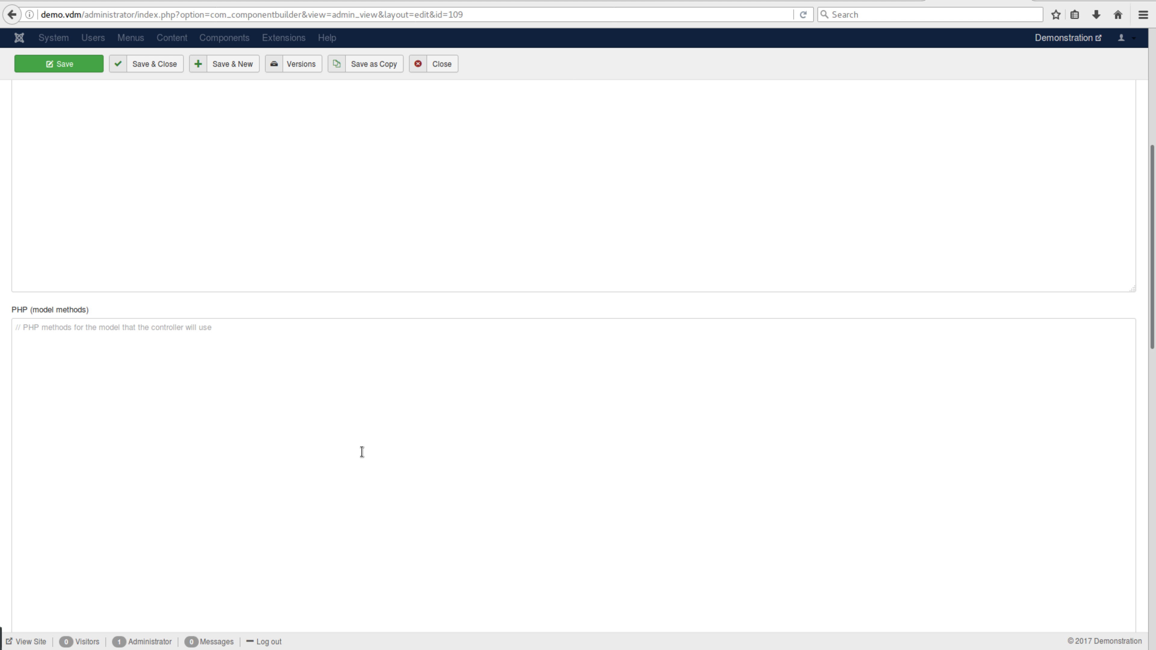
# Begin a custom button entry for the Look view with the Expand 2 icon and the name Test.
pyautogui.scroll(-2, 362, 452)
pyautogui.scroll(10, 362, 452)
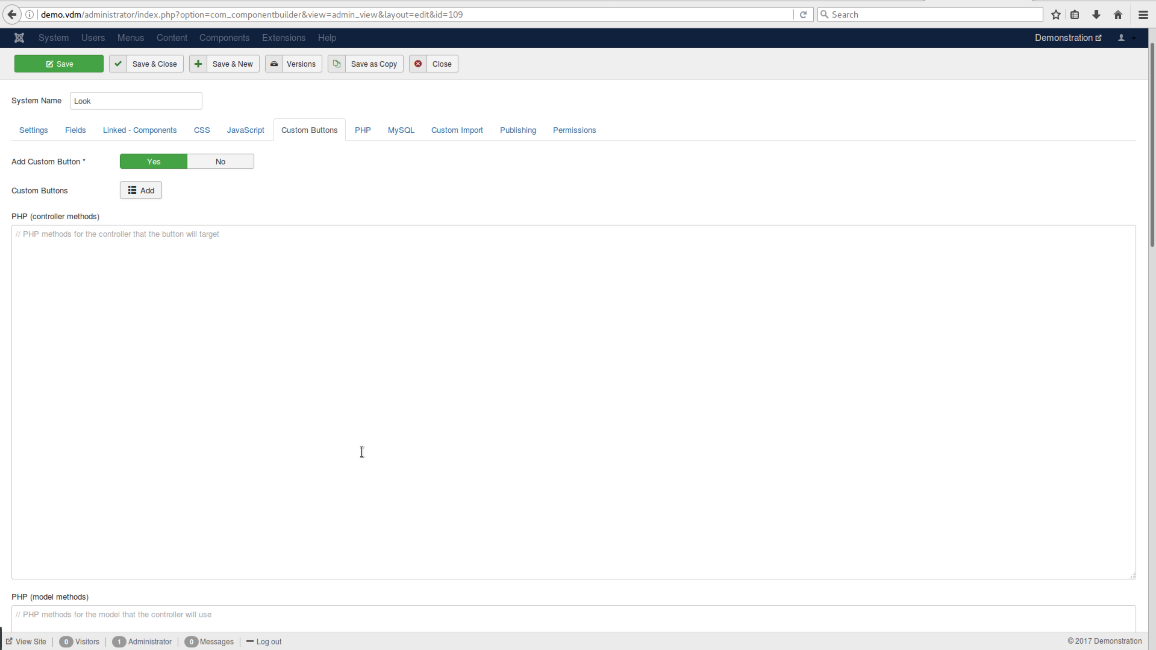
pyautogui.click(147, 196)
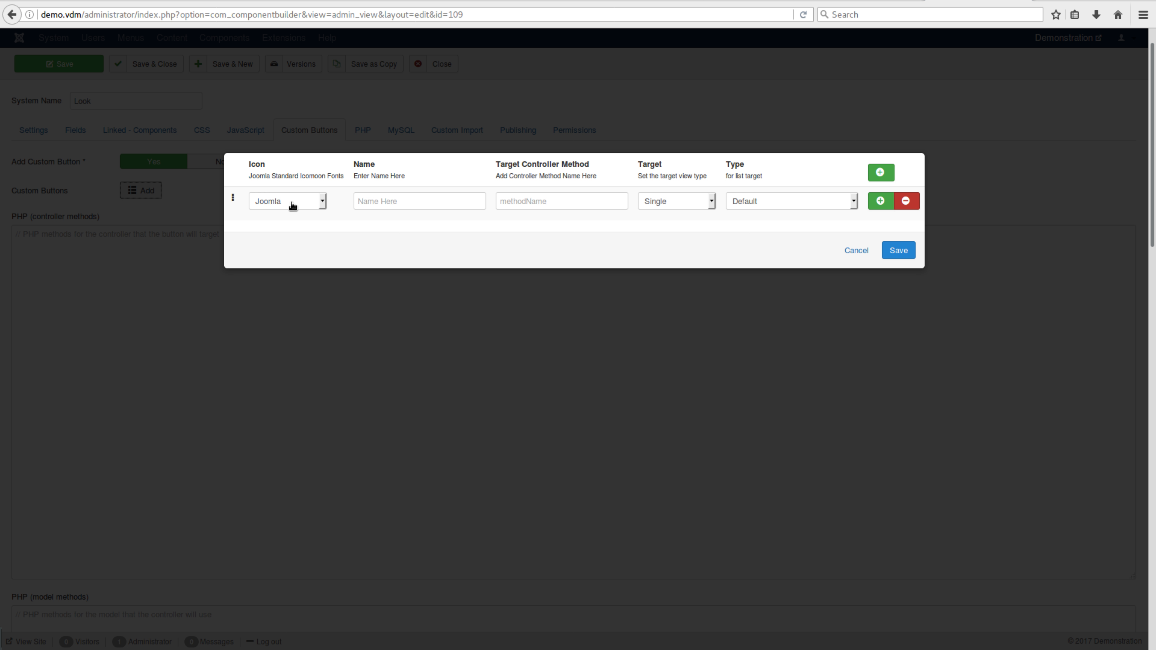
pyautogui.click(292, 202)
pyautogui.moveTo(336, 224); pyautogui.dragTo(318, 289)
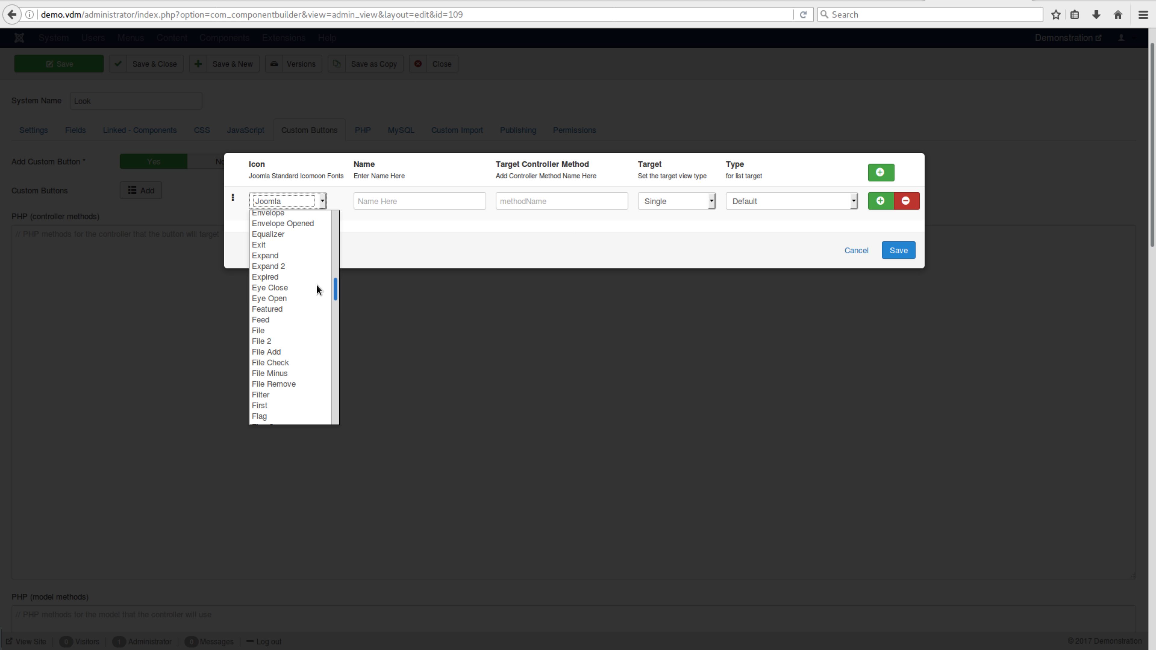
pyautogui.click(266, 266)
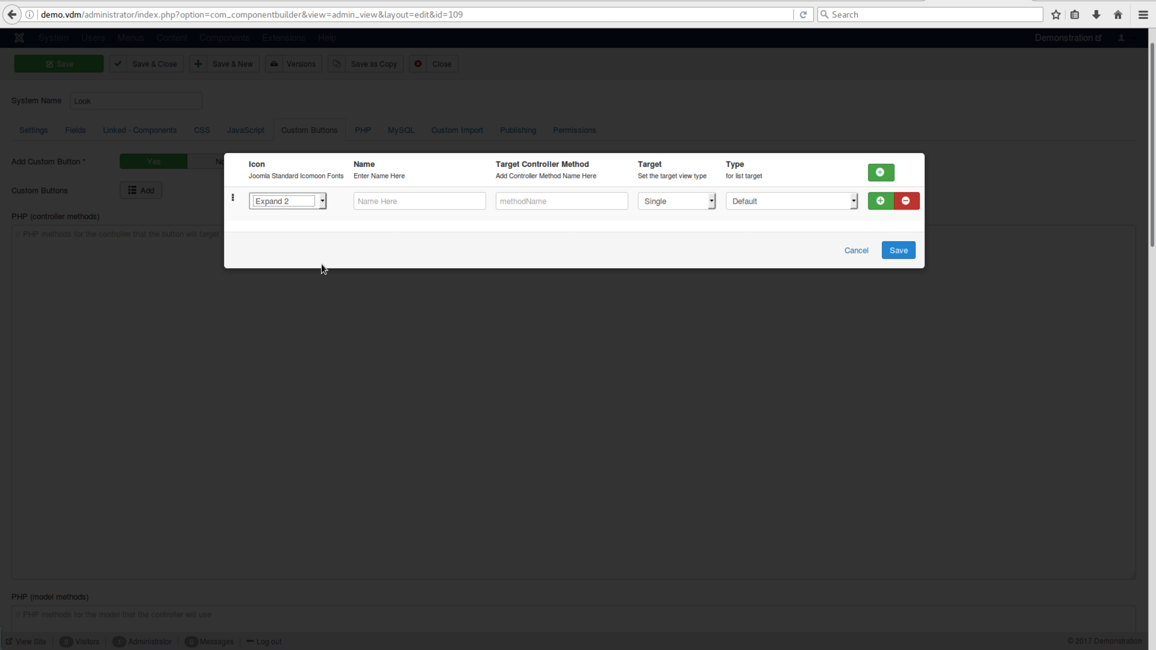
pyautogui.click(377, 201)
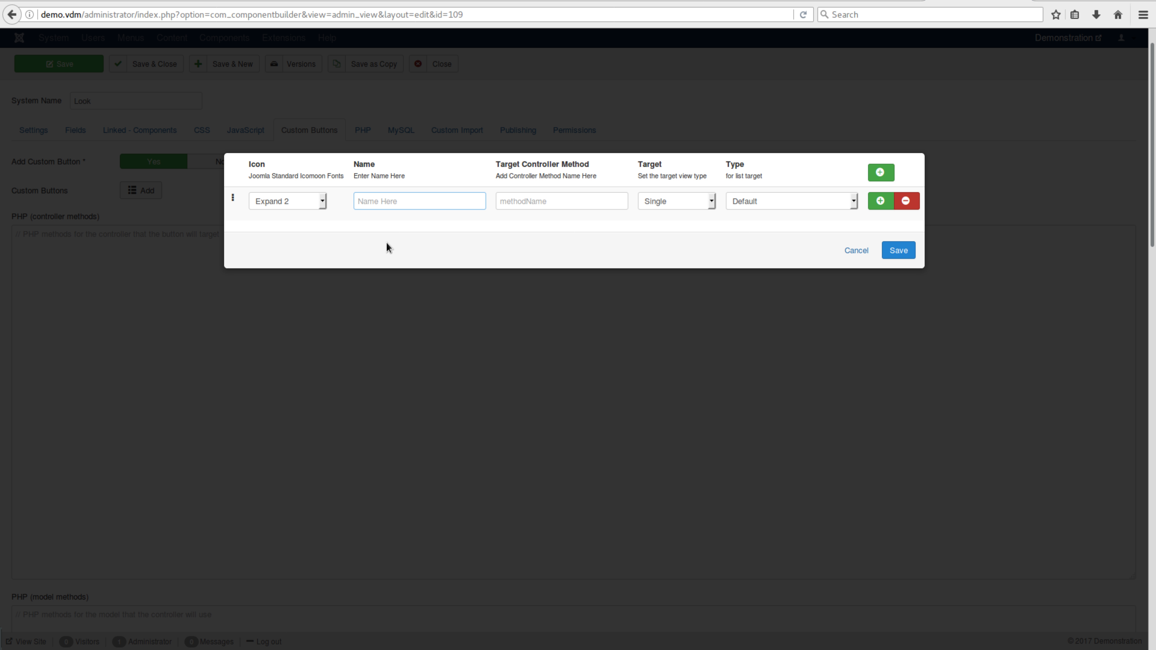
pyautogui.write('Test')
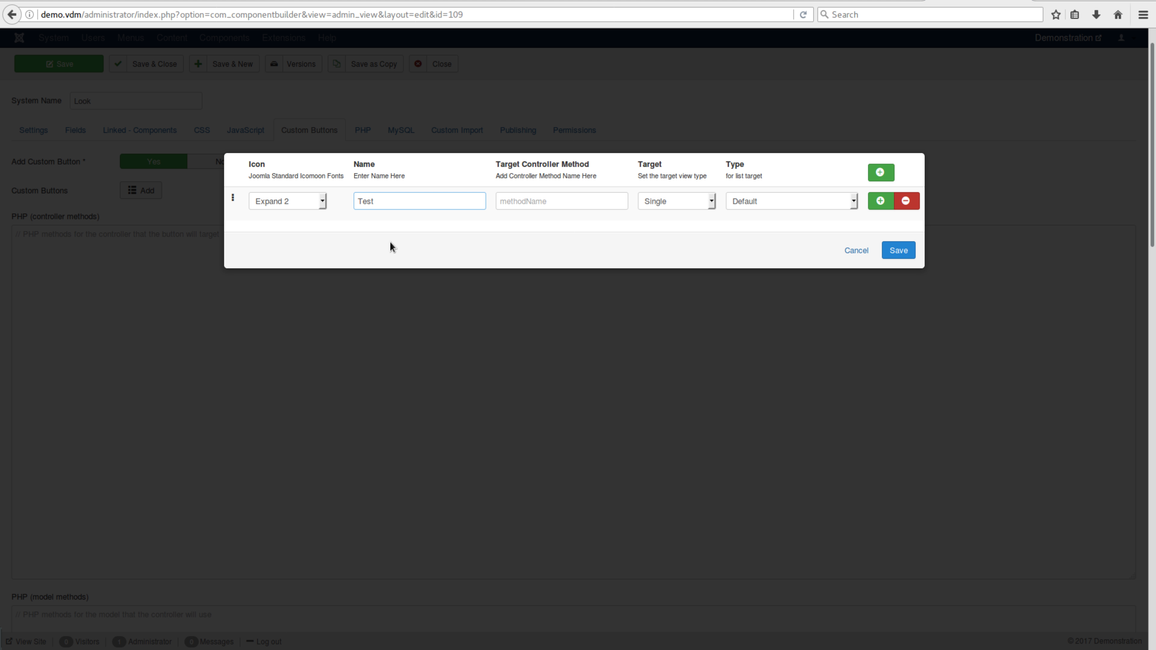